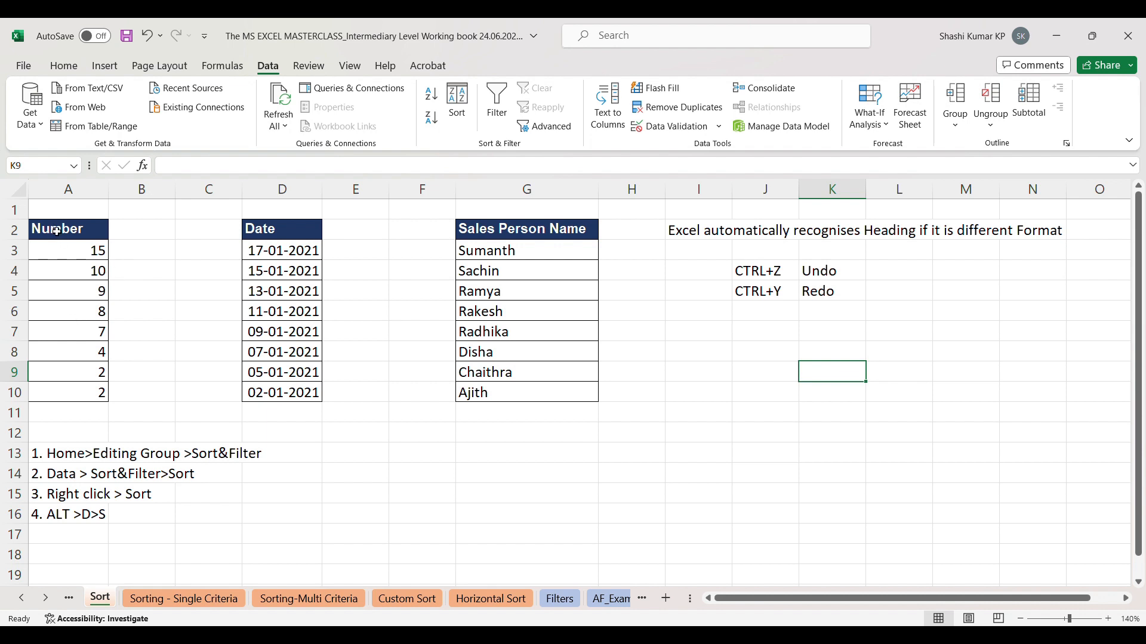
Sort the list under the Number heading on the Sort sheet from smallest to largest.
left_click_drag(53, 230, 74, 396)
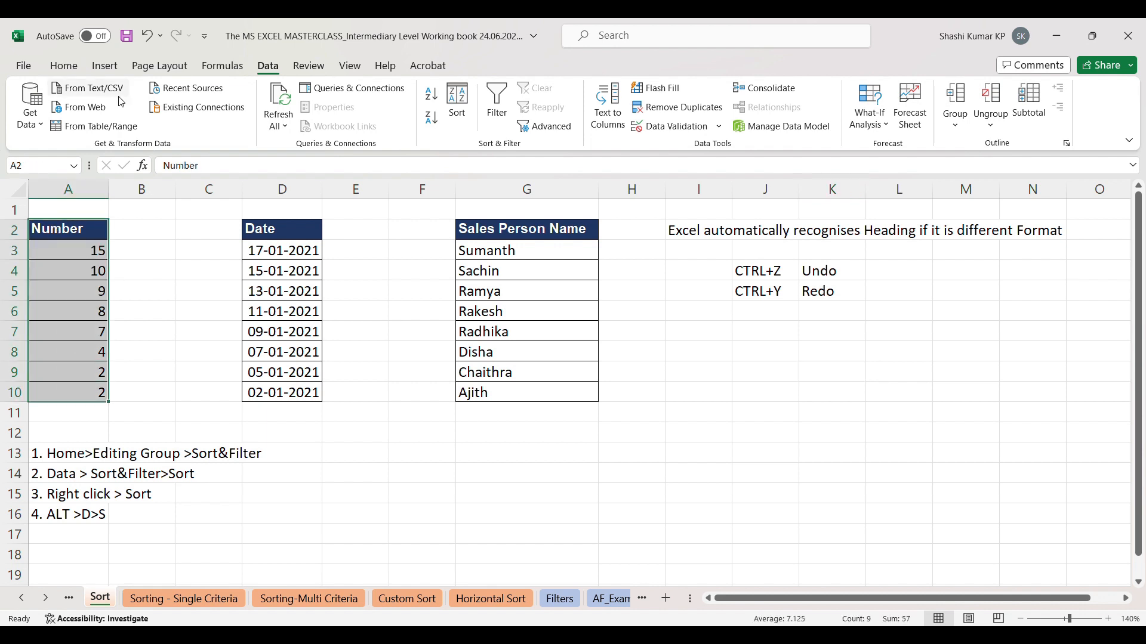
left_click(63, 66)
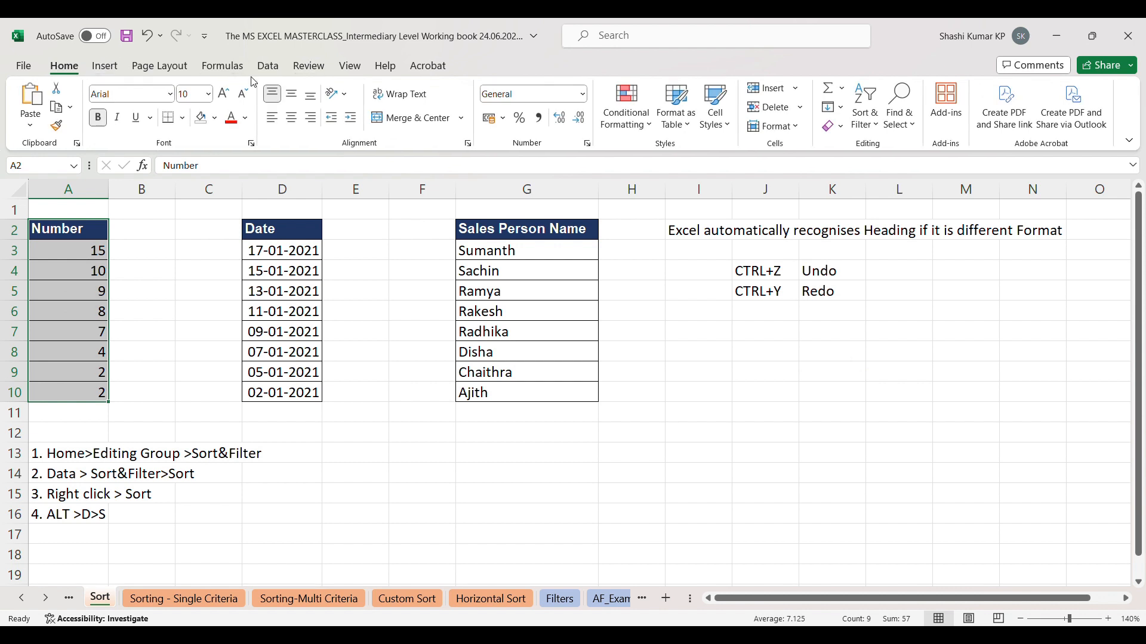
left_click(268, 66)
left_click(475, 114)
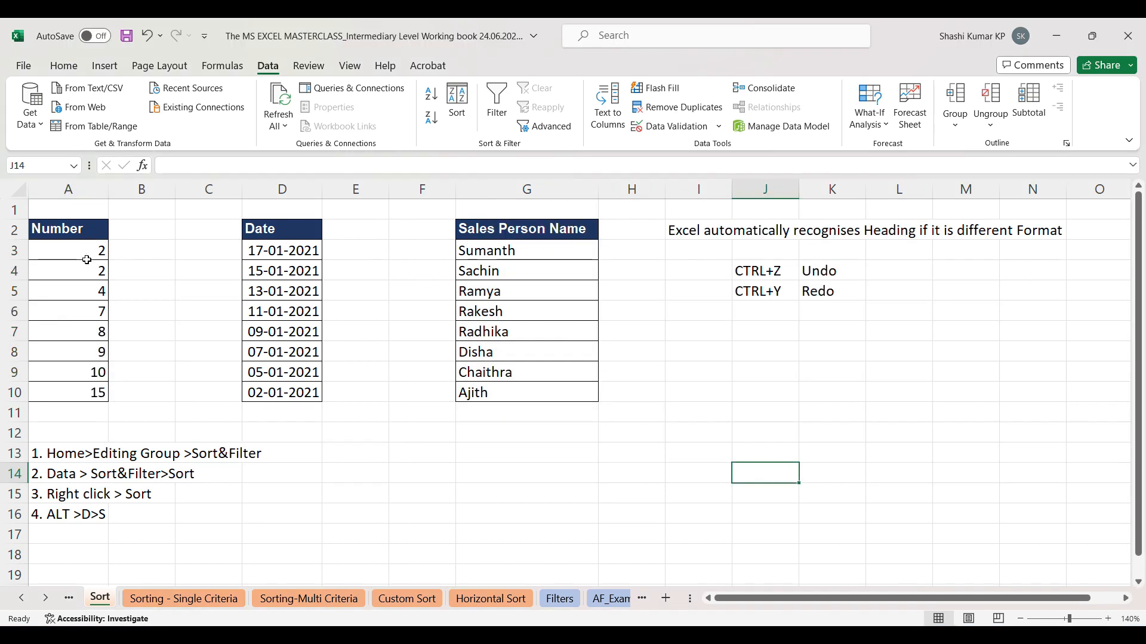
left_click_drag(87, 253, 95, 391)
left_click(664, 502)
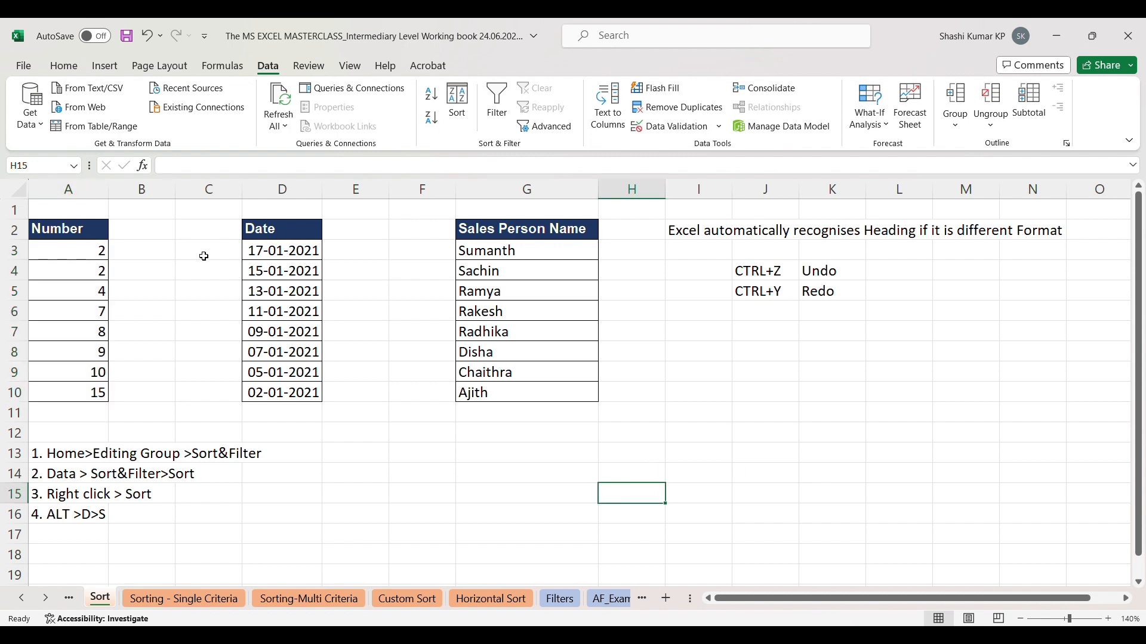
left_click(502, 477)
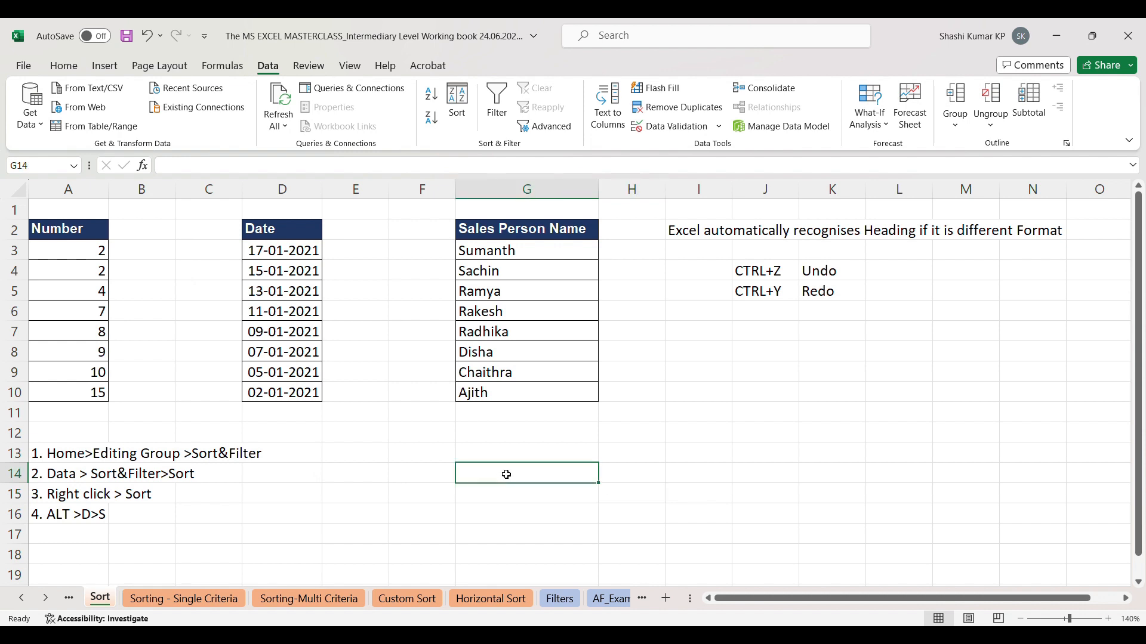
key("alt")
left_click(718, 445)
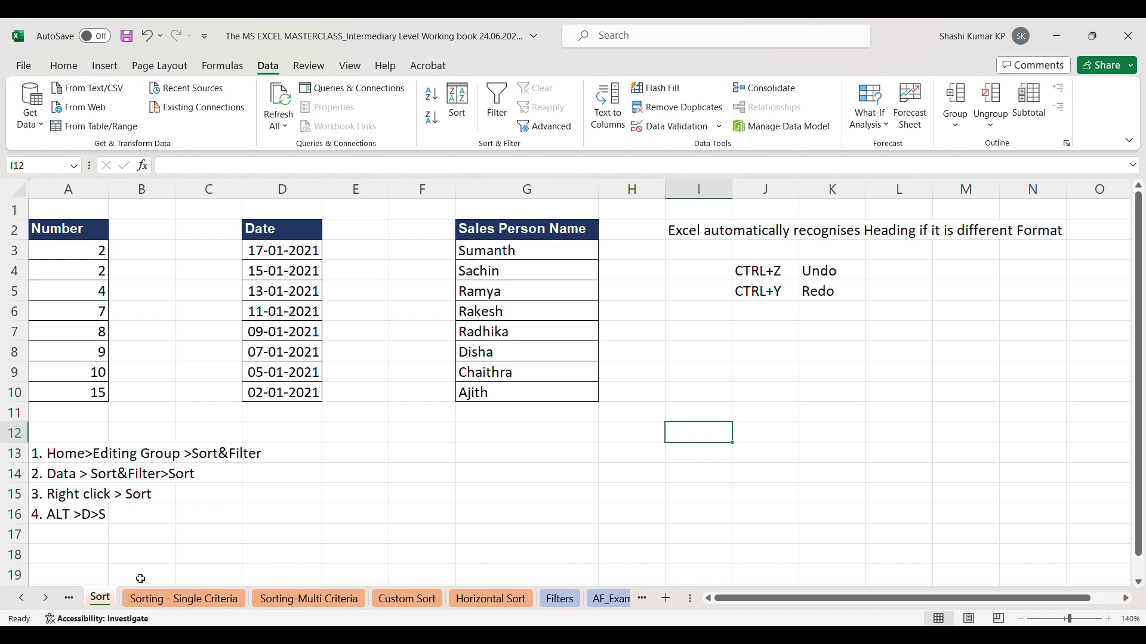
Sort the uncoloured sales table on the Sorting - Single Criteria sheet by Product, on cell values, from A to Z.
left_click(184, 599)
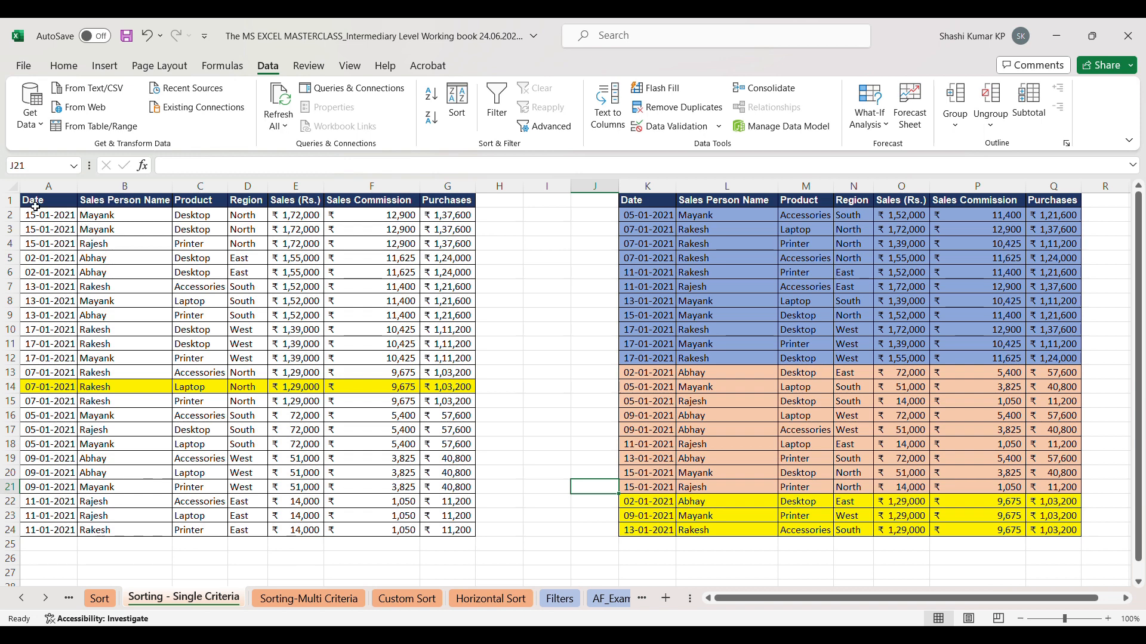
left_click_drag(36, 201, 453, 530)
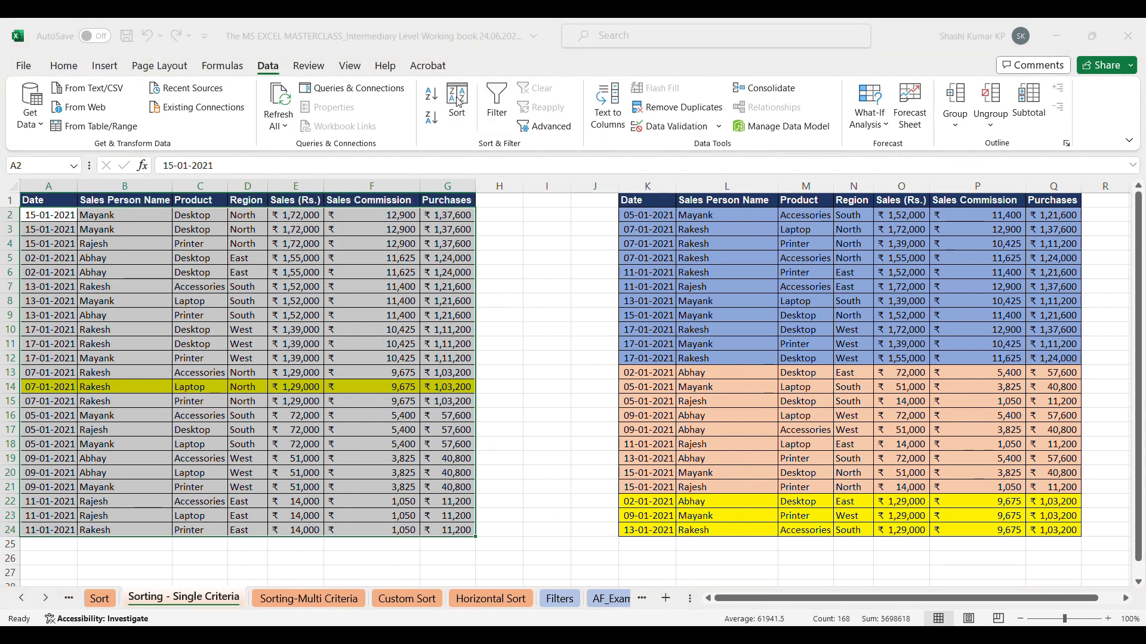
left_click(456, 104)
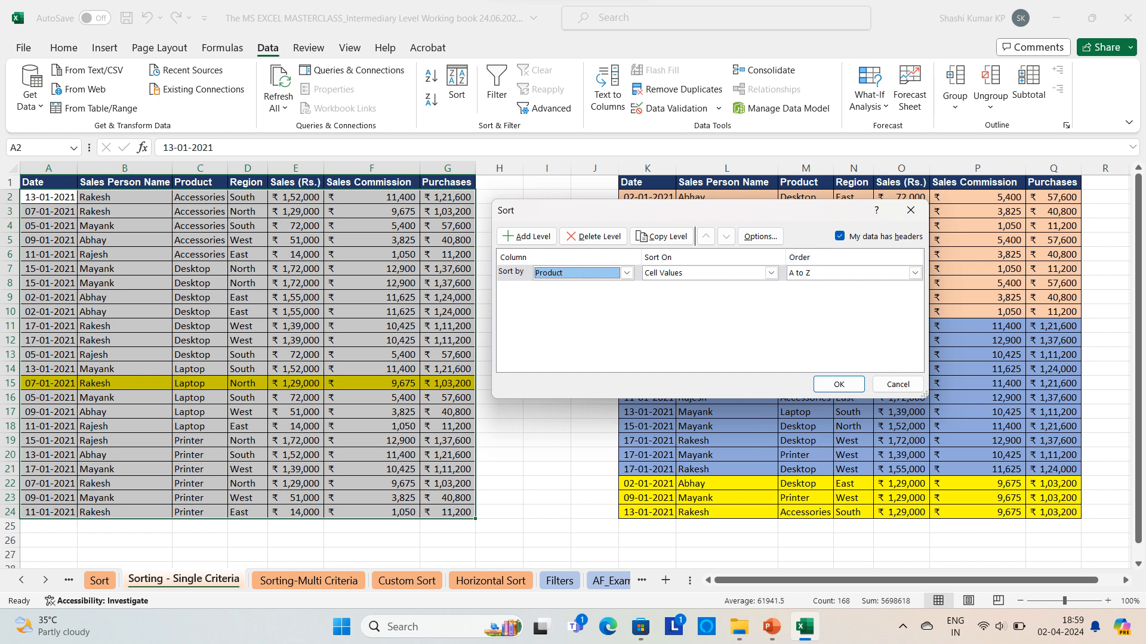
left_click(626, 273)
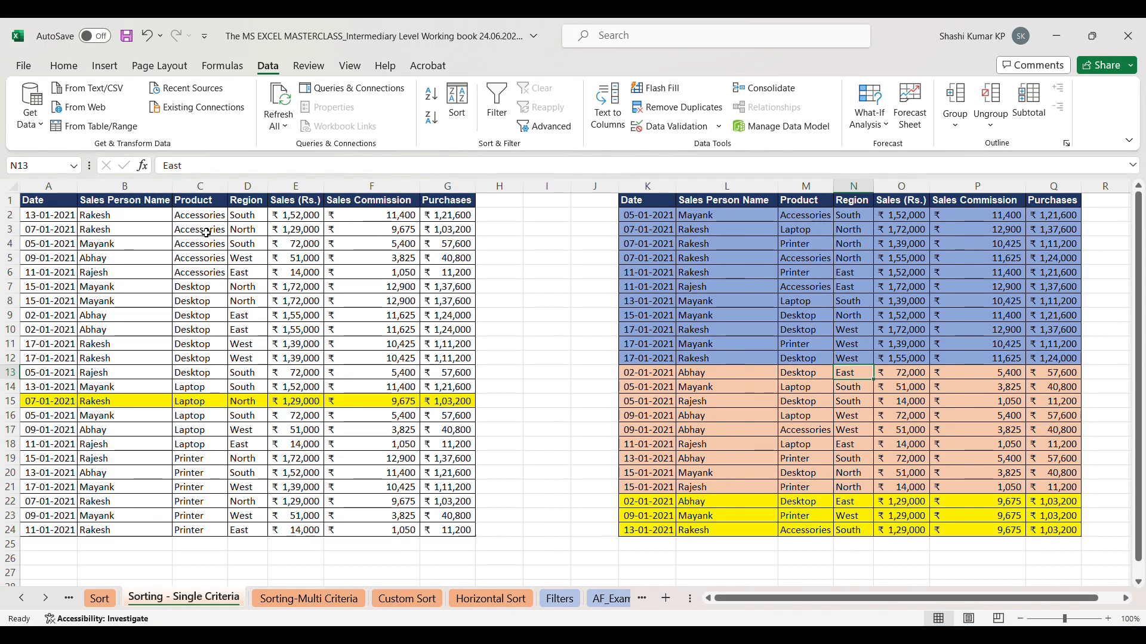
left_click(205, 206)
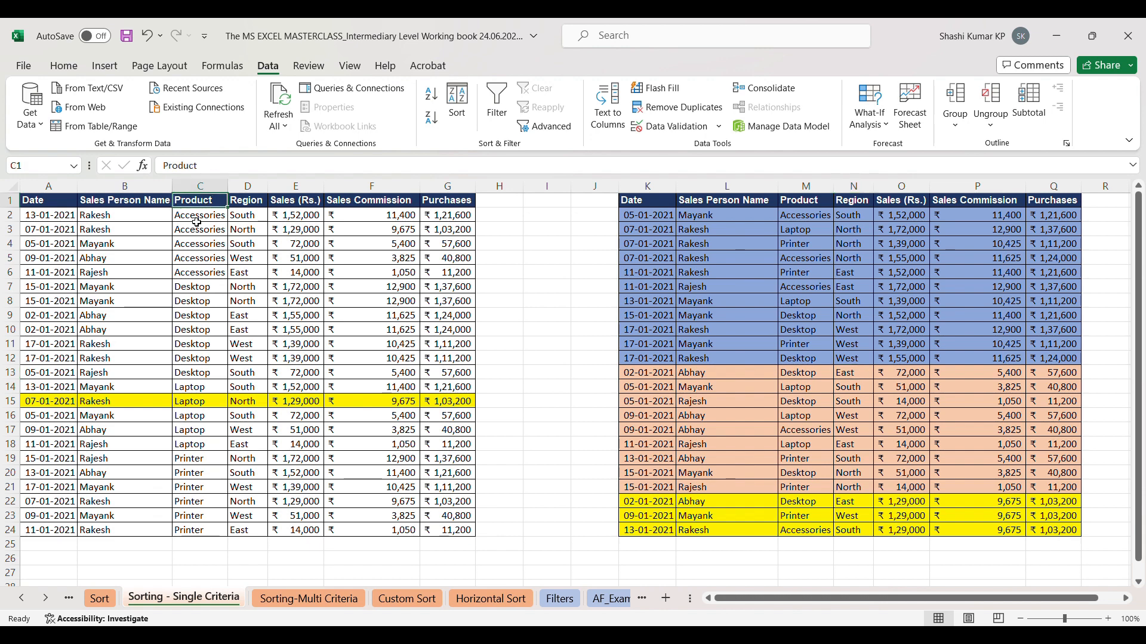
left_click(196, 220)
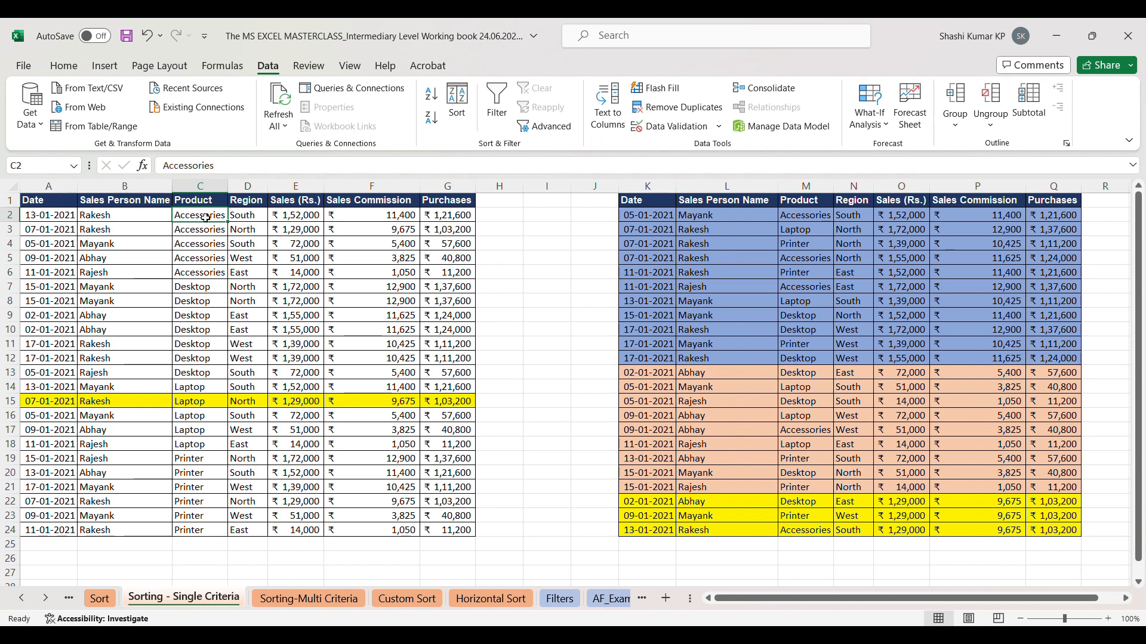
left_click(209, 290)
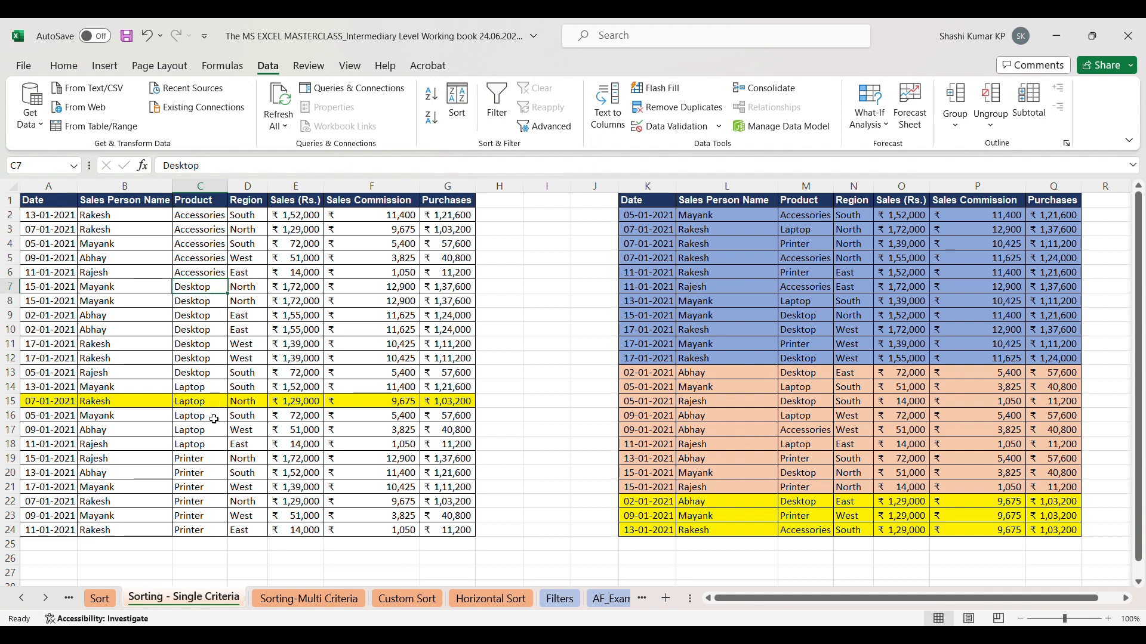
left_click(205, 399)
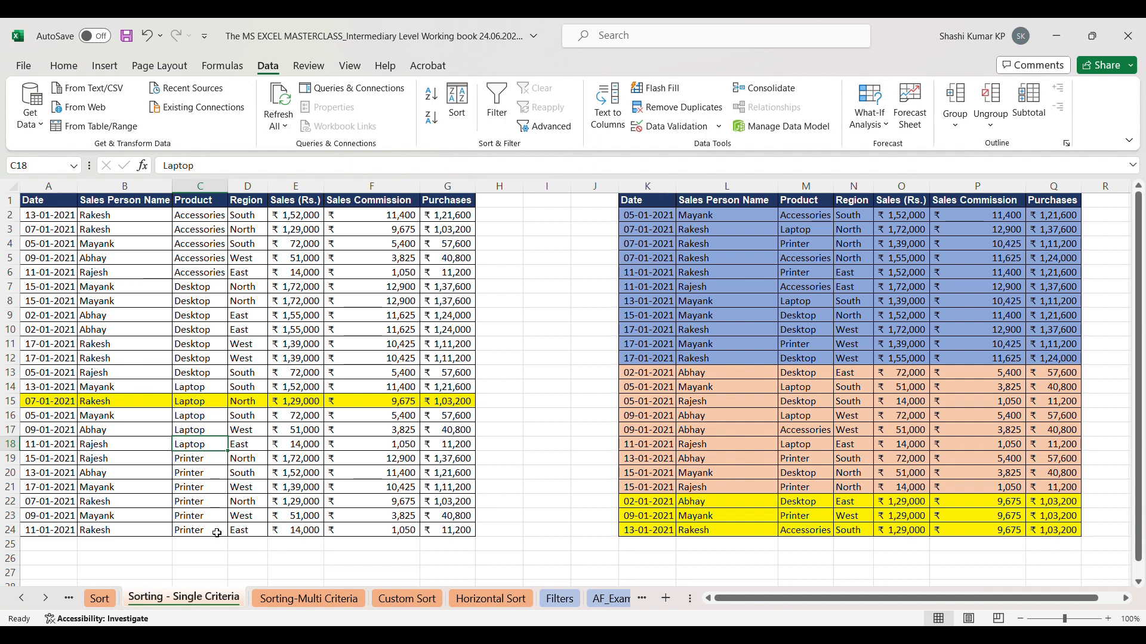
left_click(585, 432)
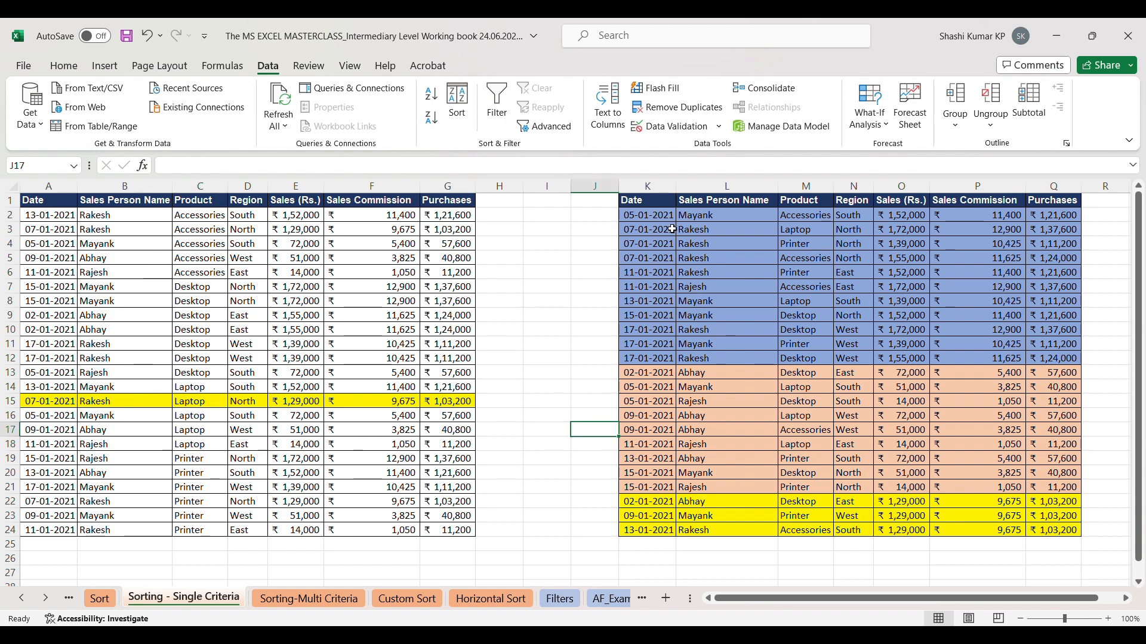
Sort the coloured sales table in K1:Q24 by the Date column's cell color, placing the orange cells on top.
left_click_drag(641, 207, 1052, 534)
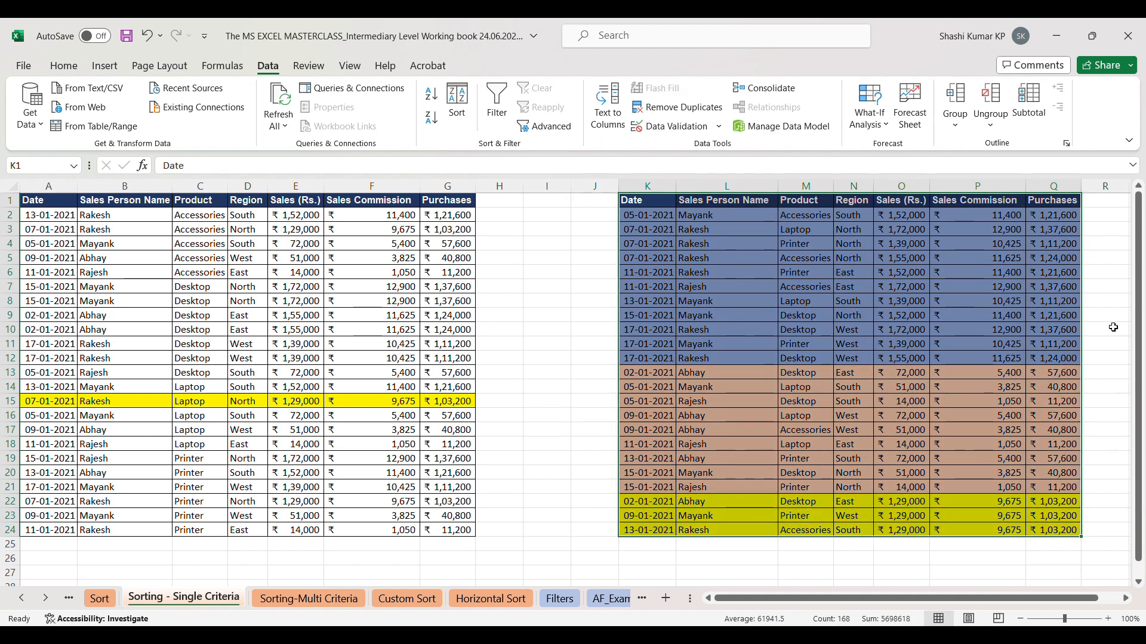
left_click_drag(49, 214, 138, 530)
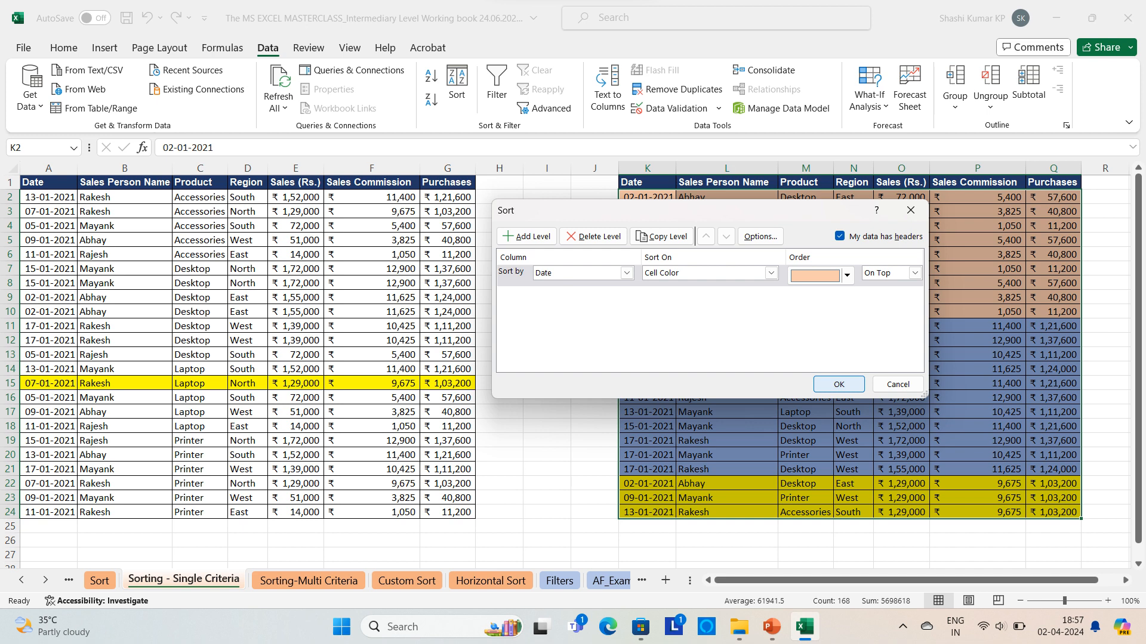
left_click(838, 385)
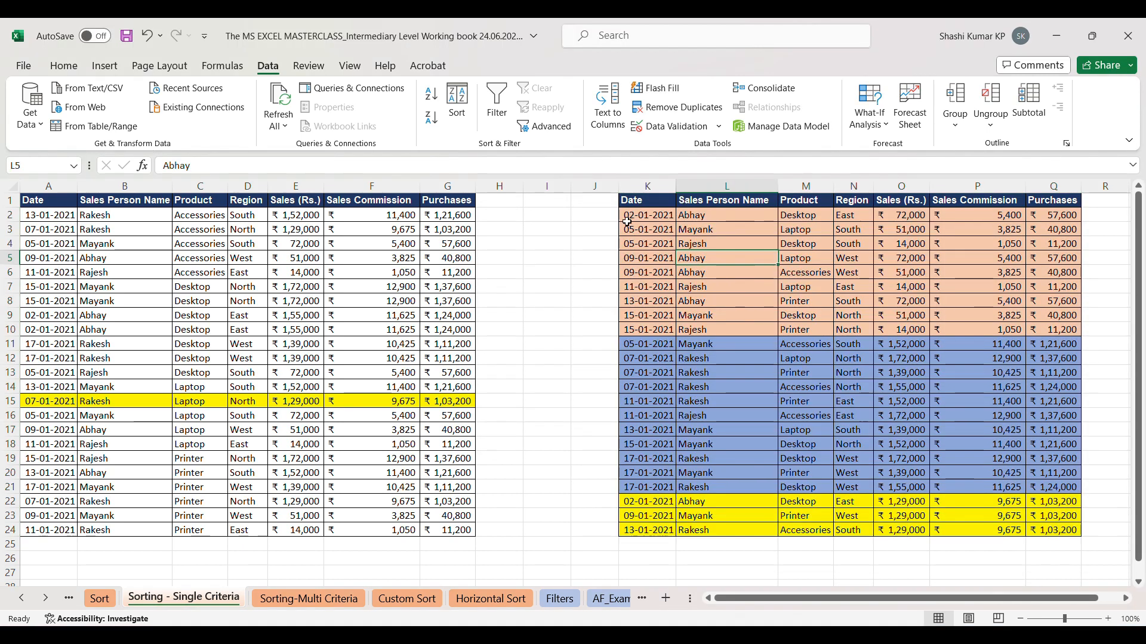
left_click_drag(647, 197, 1056, 312)
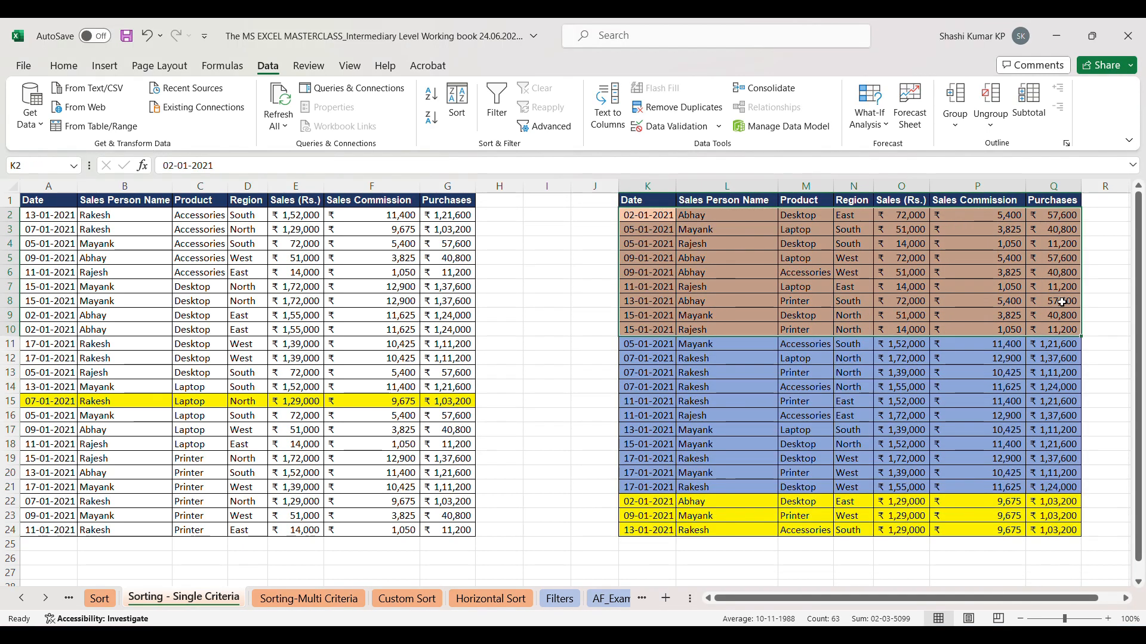
left_click(722, 401)
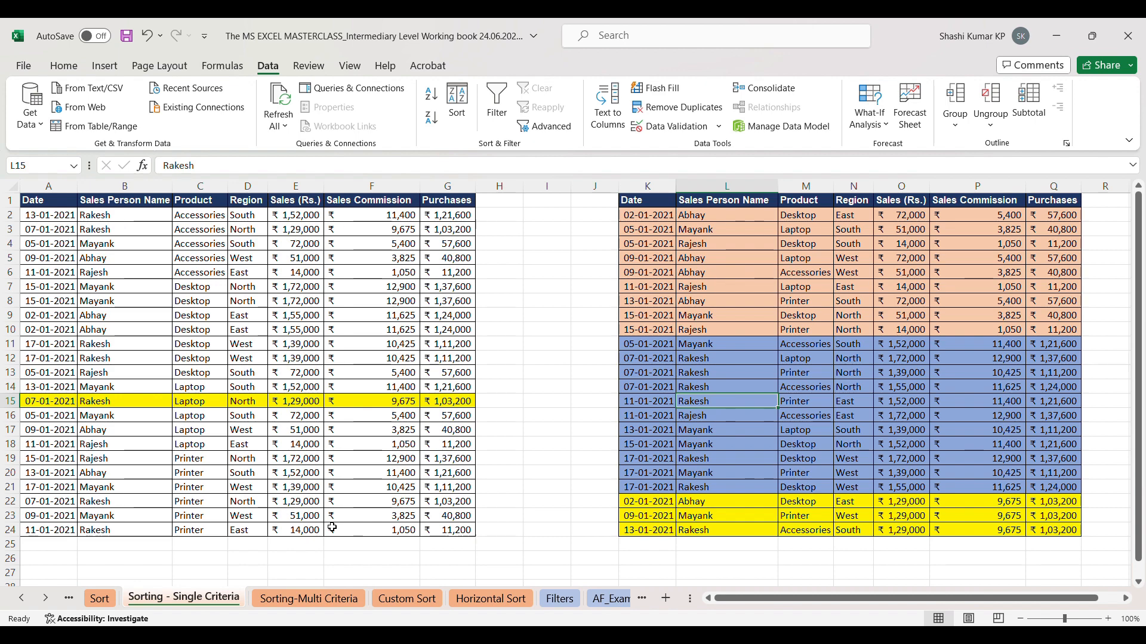
Sort the whole sales table on the Sorting-Multi Criteria sheet by DATE from newest to oldest.
left_click(308, 598)
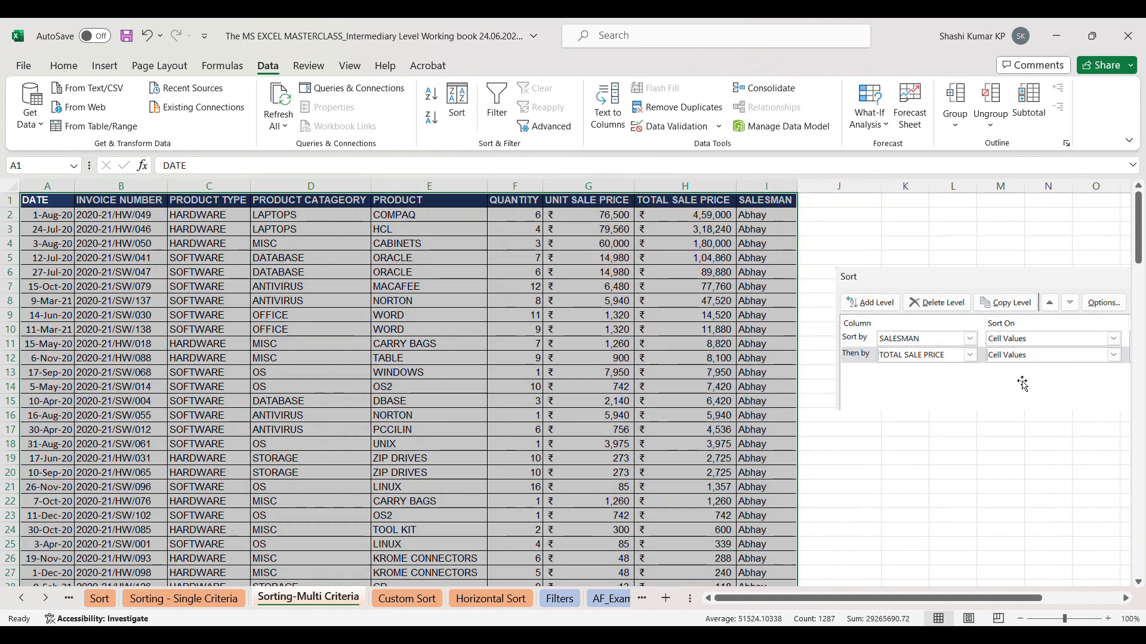
left_click(1003, 448)
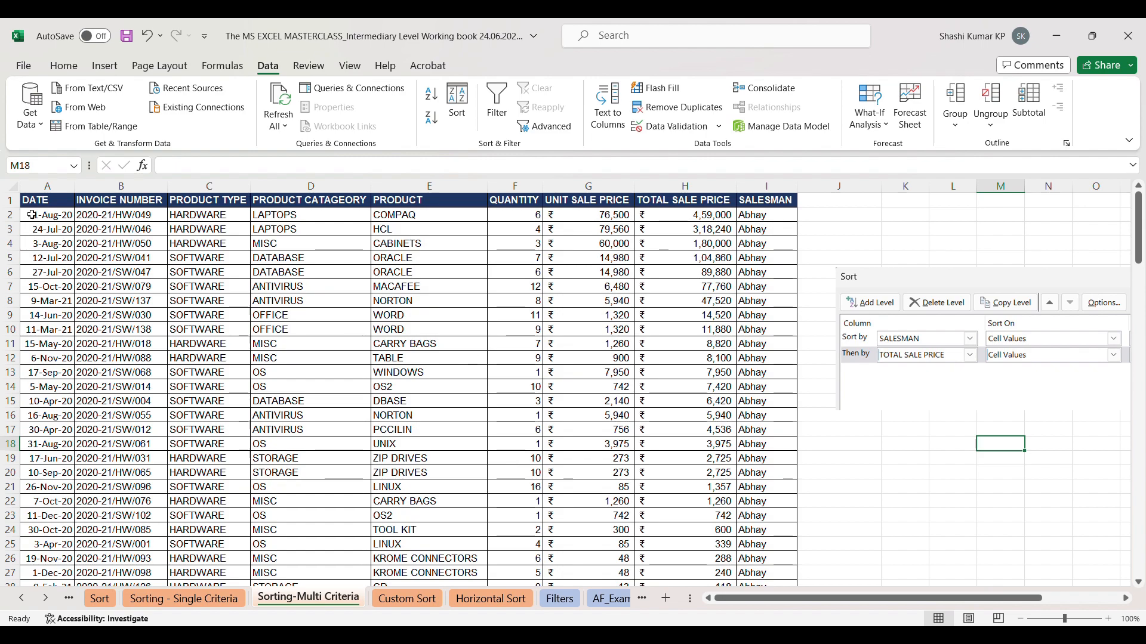
left_click_drag(36, 202, 772, 559)
scroll(773, 486, "up", 20)
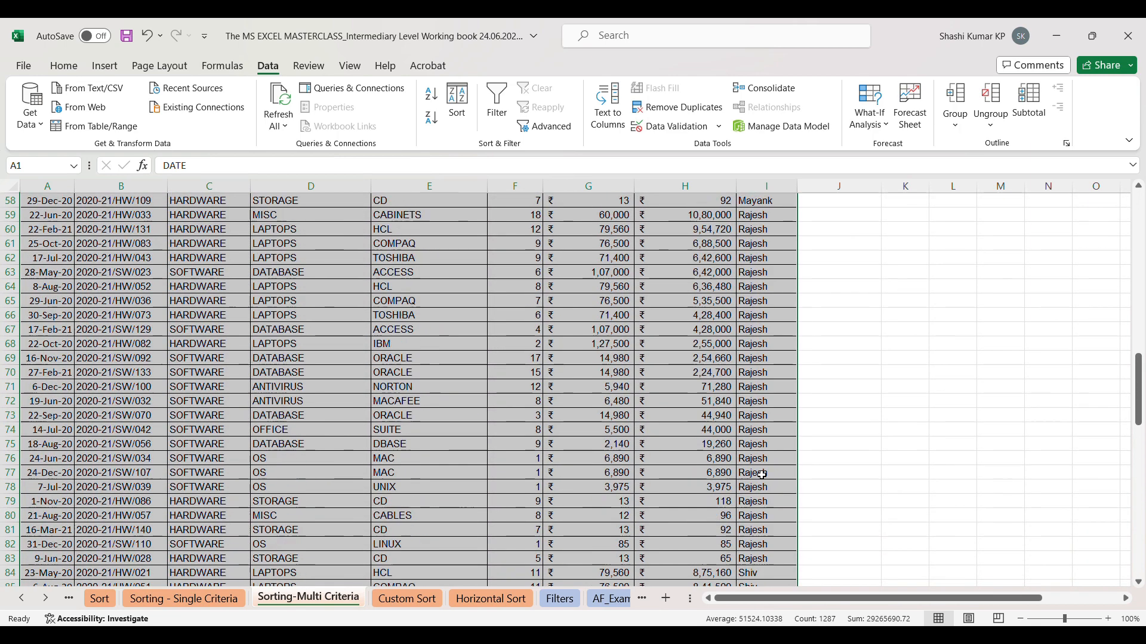
left_click(457, 100)
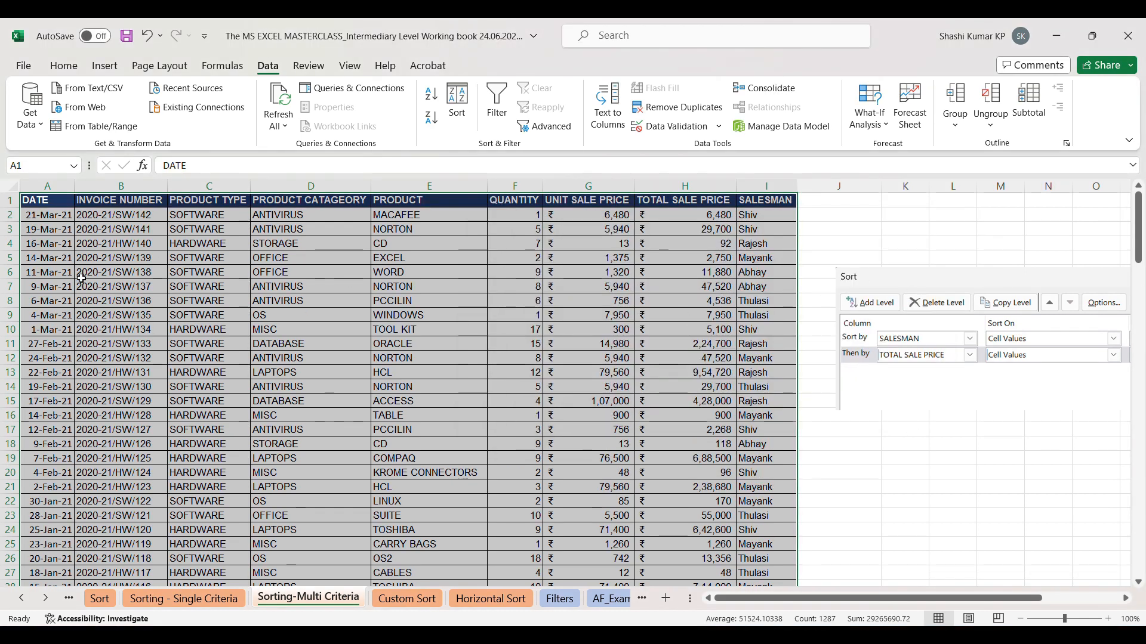
Look through the sorted rows of the multi-criteria sales table and check the order of the dates.
left_click(51, 222)
left_click_drag(50, 223, 769, 588)
key("shift+Down")
key("shift+Down")
key("shift+Down")
key("shift+Down")
key("shift+Down")
key("shift+Down")
key("shift+Down")
key("shift+Down")
key("shift+Down")
key("shift+Down")
key("shift+Down")
key("shift+Down")
key("shift+Down")
key("shift+Down")
key("shift+Down")
key("shift+Down")
key("shift+Down")
key("shift+Down")
key("shift+Down")
key("shift+Down")
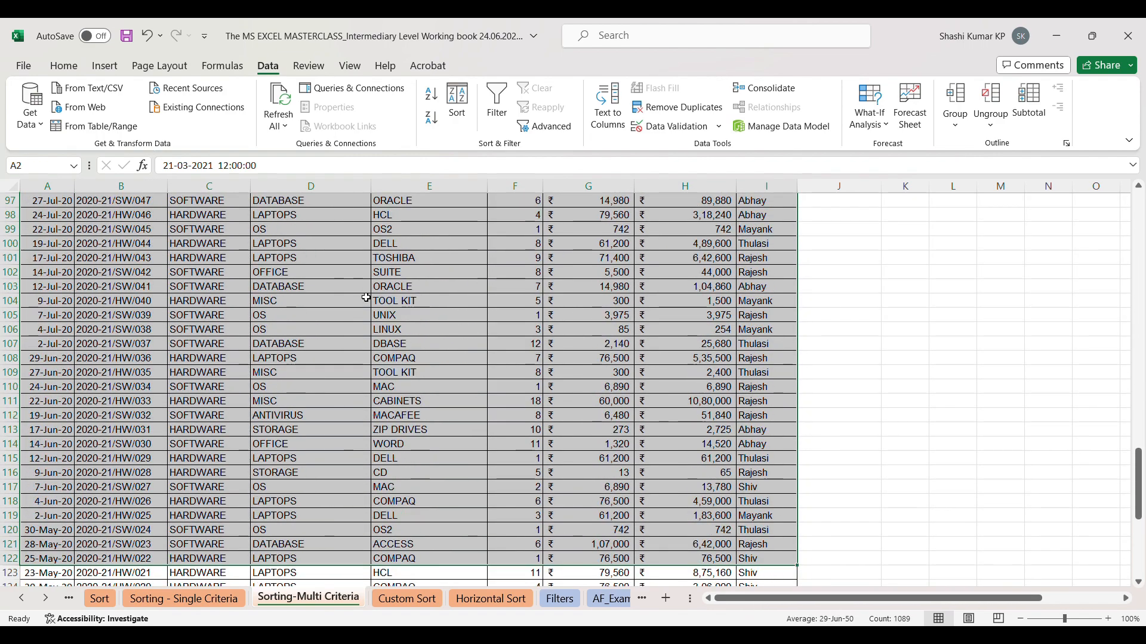
scroll(371, 299, "up", 20)
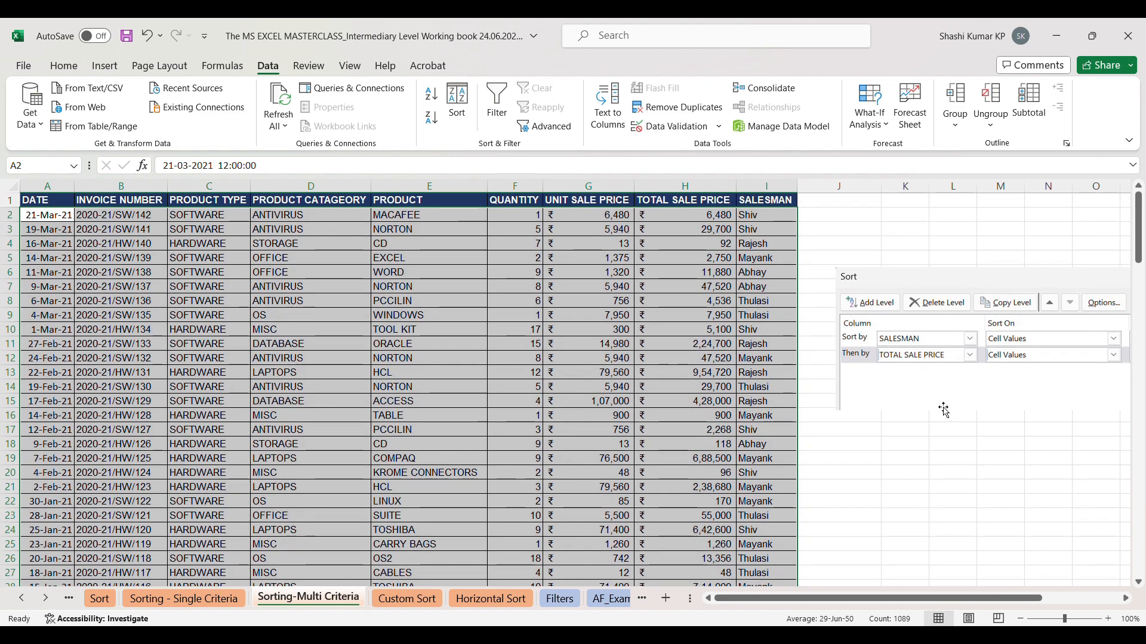
left_click(944, 442)
left_click_drag(42, 206, 796, 466)
left_click(899, 487)
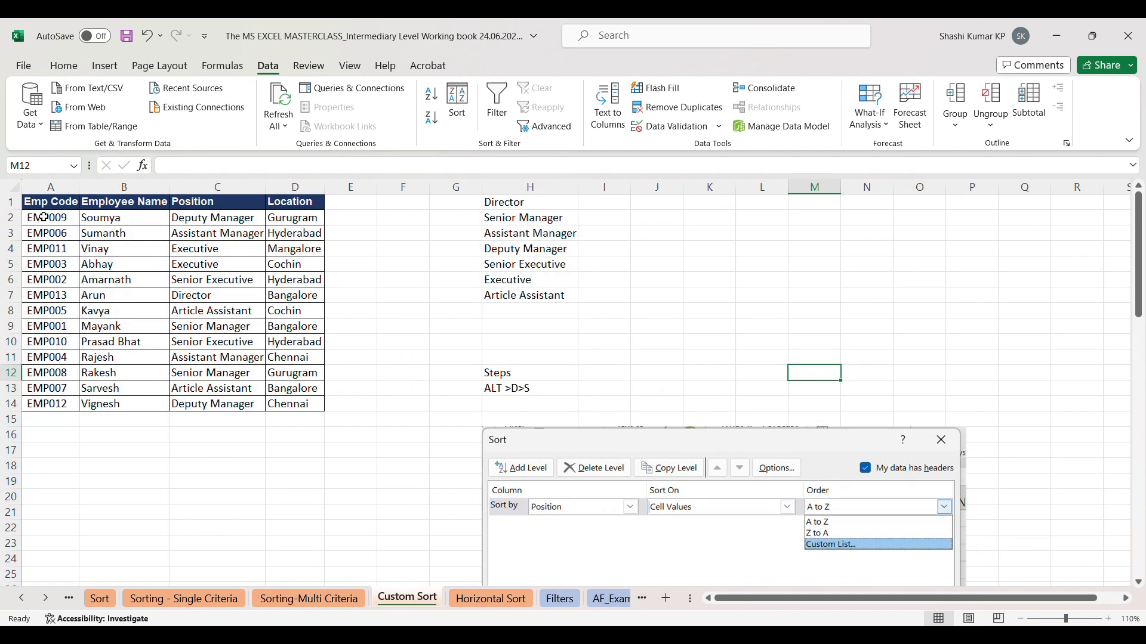
Add a custom sort list with the entries emp003, EMP002, EMP013 for the employee table A1:D14 on the Custom Sort sheet.
left_click_drag(41, 203, 302, 406)
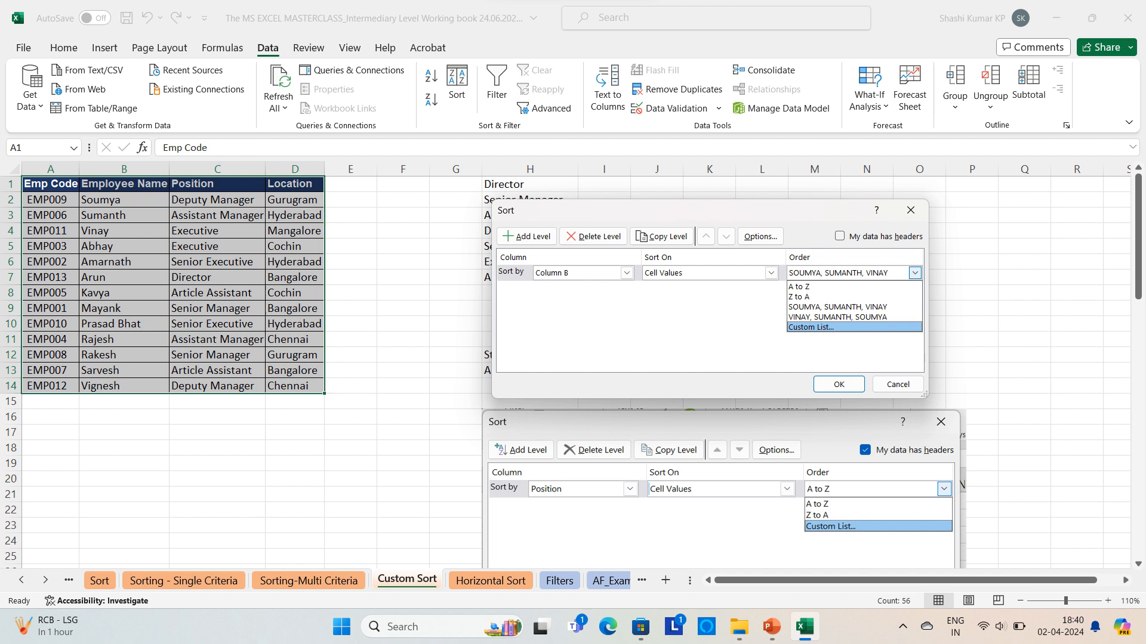
key("Return")
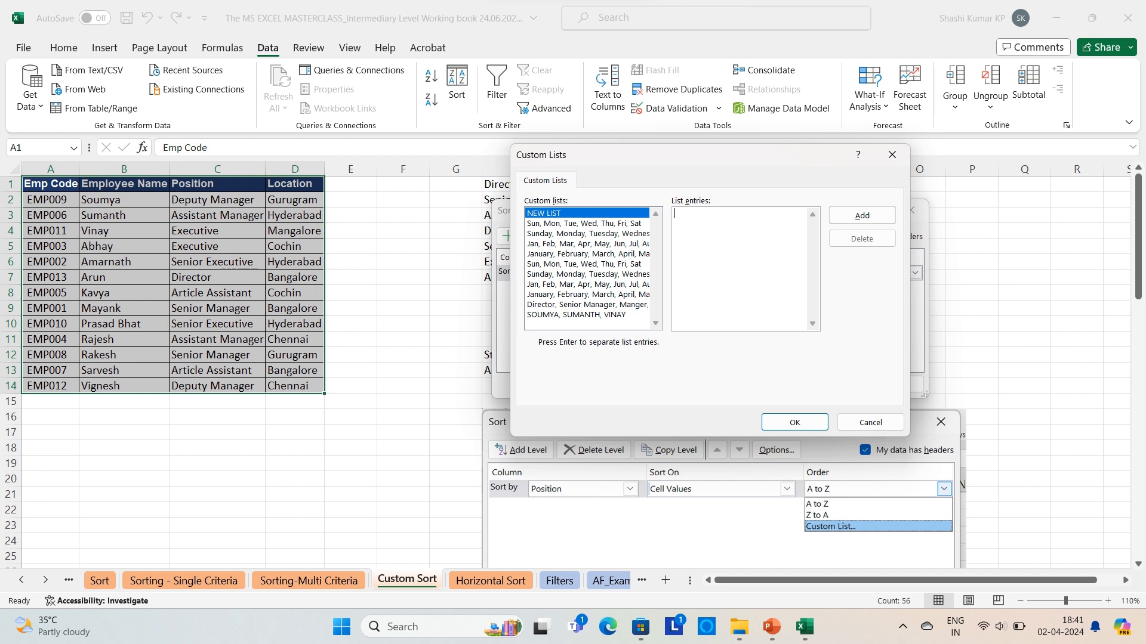
type("emp003, EMP002, EMP013")
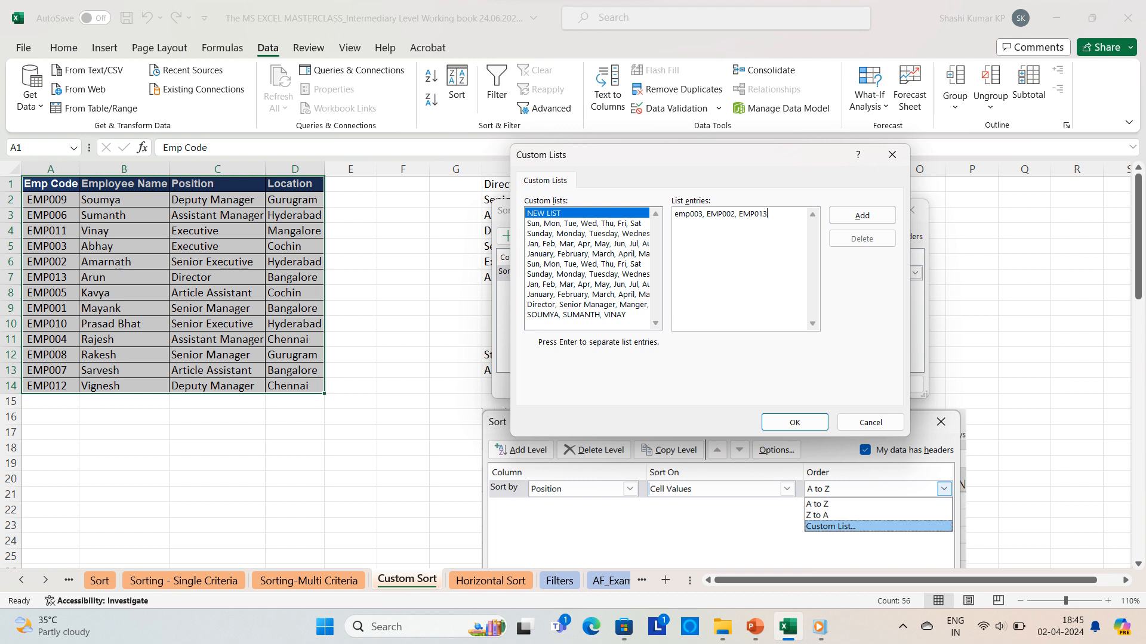
left_click(861, 216)
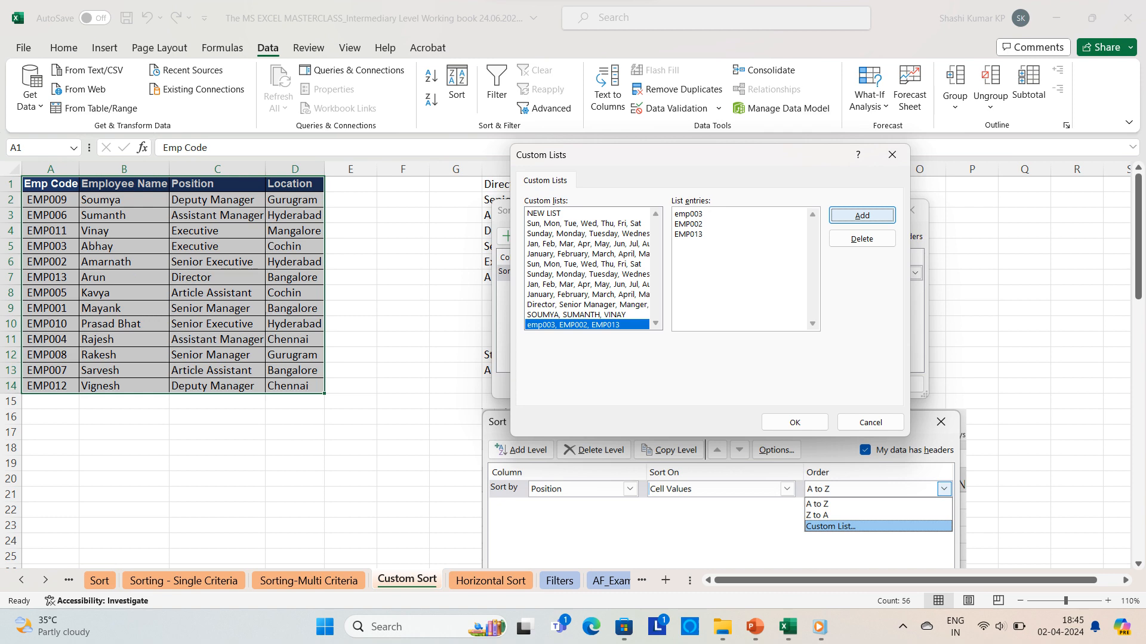
Sort the employee table by Column B on cell values in the custom order emp003, EMP002, EMP013, without header recognition.
key("Return")
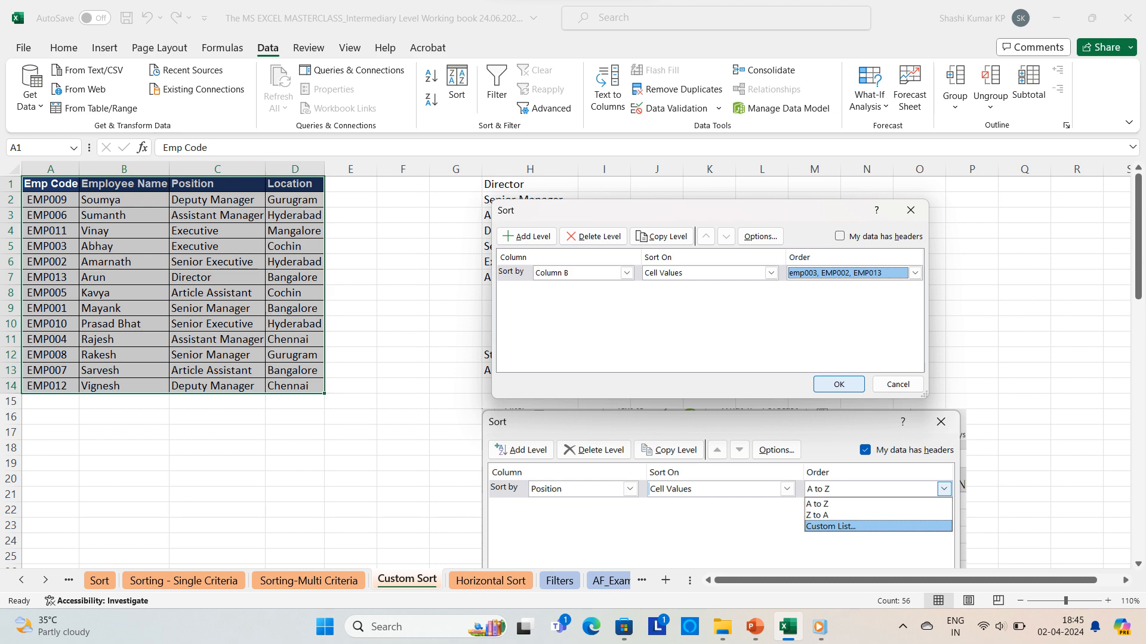
left_click(852, 388)
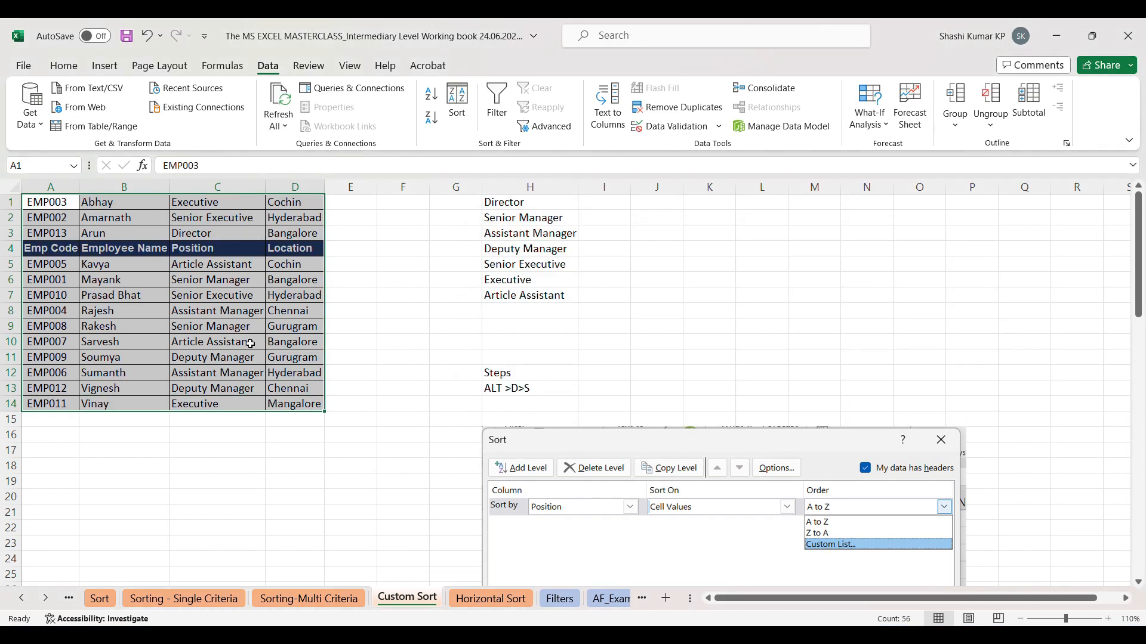
left_click(797, 358)
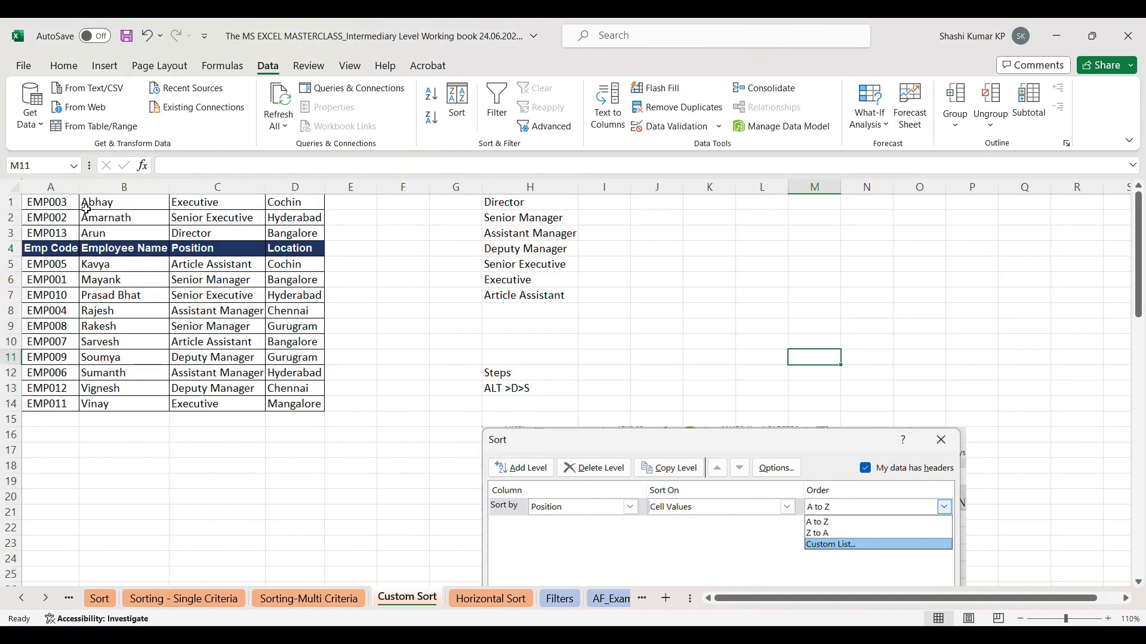
left_click_drag(55, 203, 60, 237)
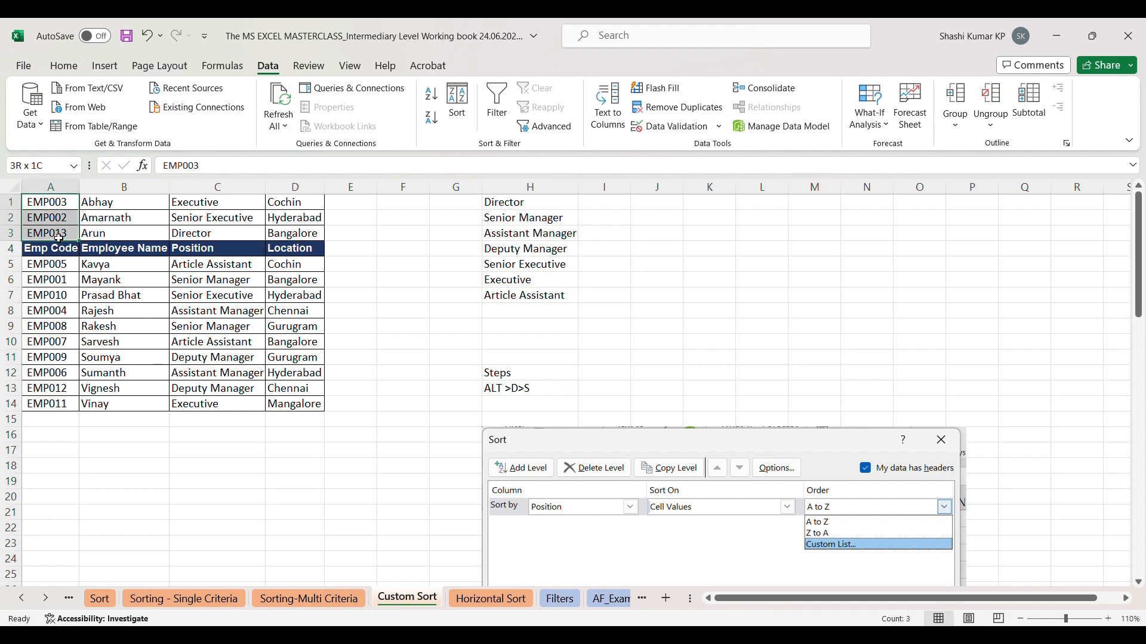
left_click(872, 300)
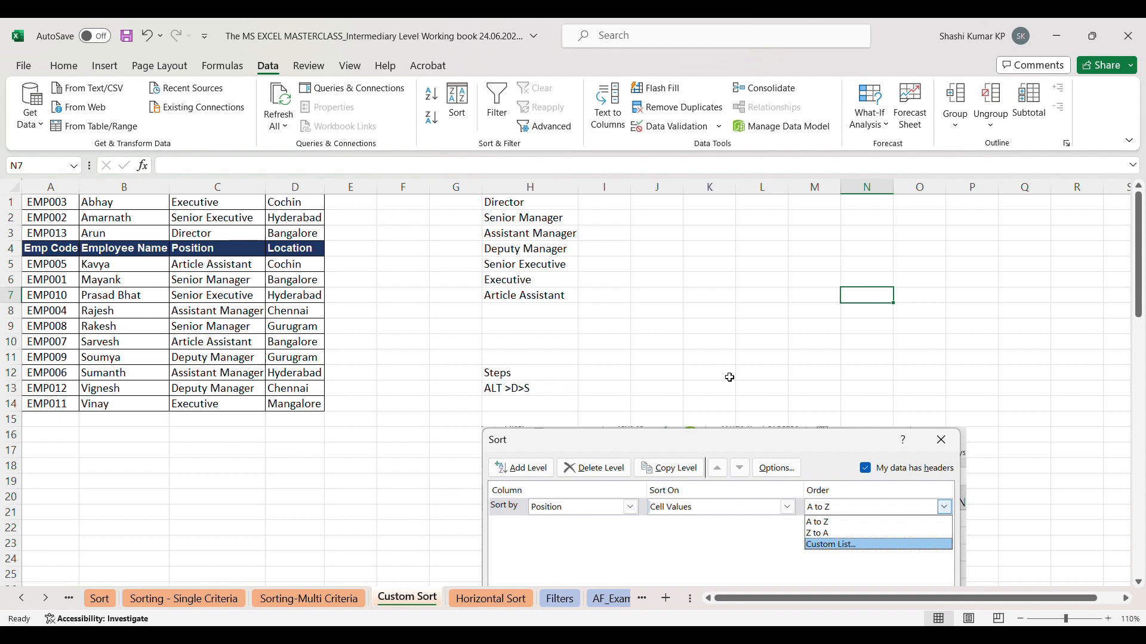
left_click(723, 342)
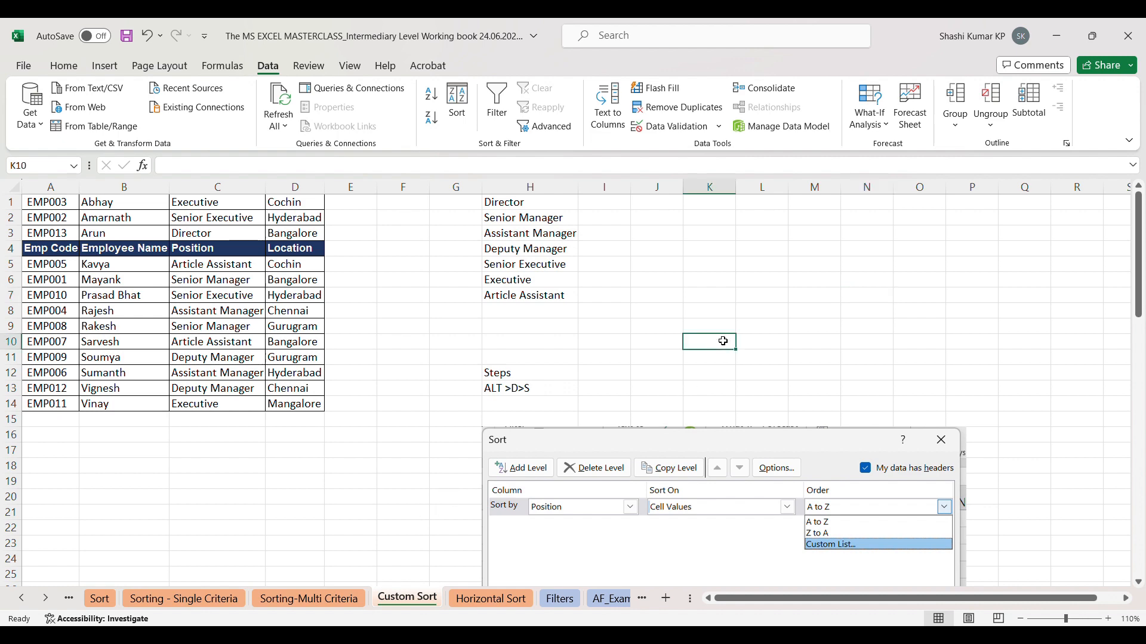
Sort all columns of the Horizontal Sort sheet left to right by Row 1 on cell values, in Z to A order.
left_click(520, 604)
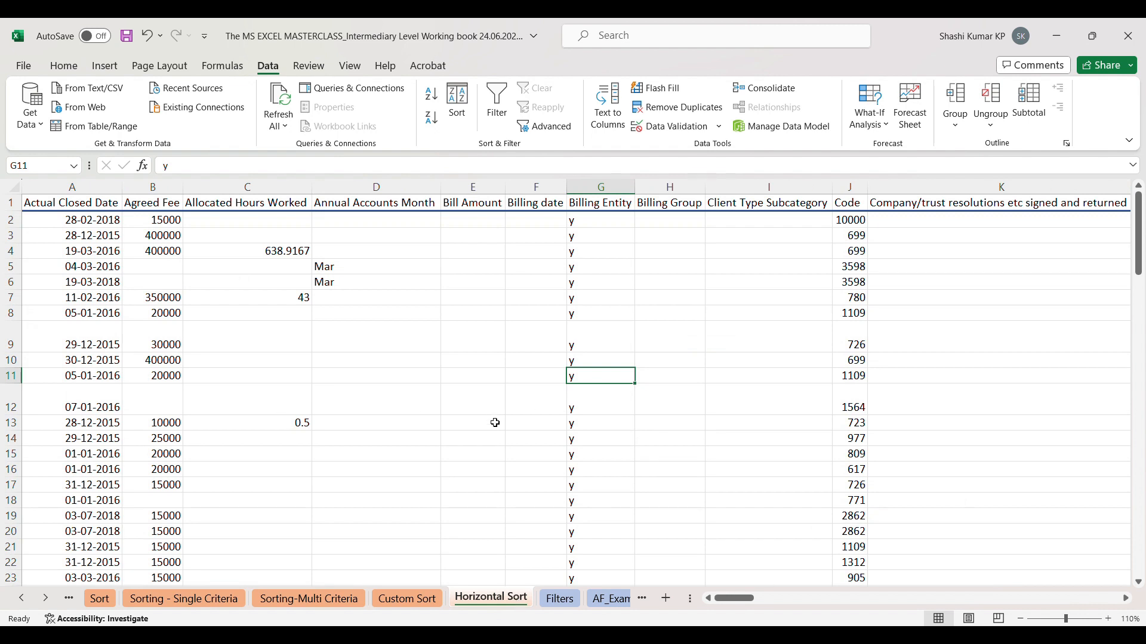
left_click(13, 189)
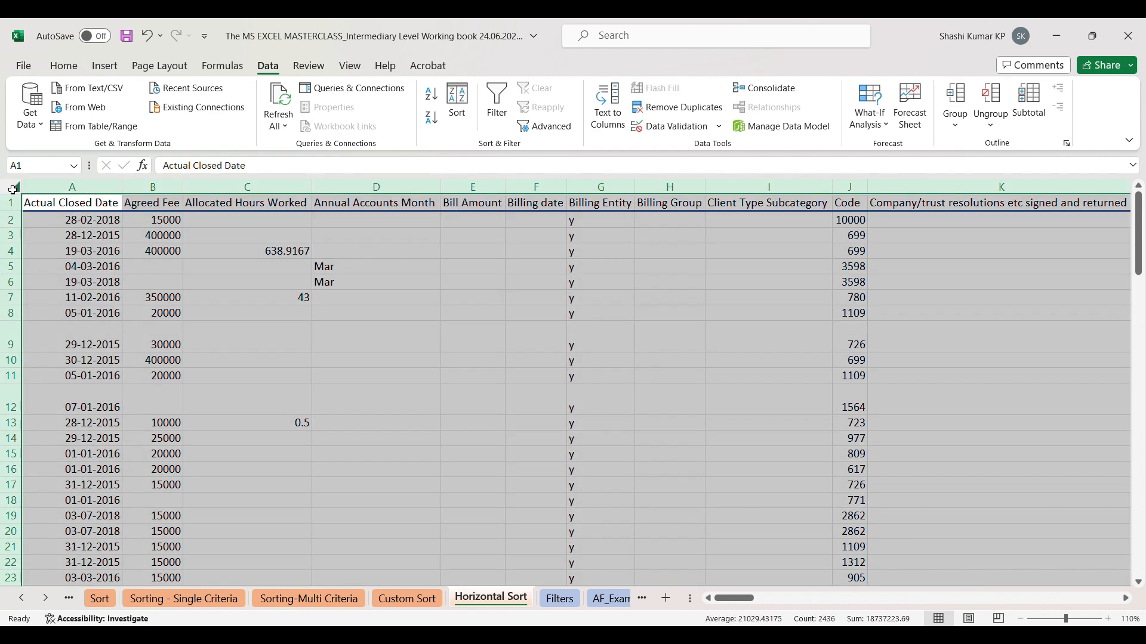
left_click(456, 101)
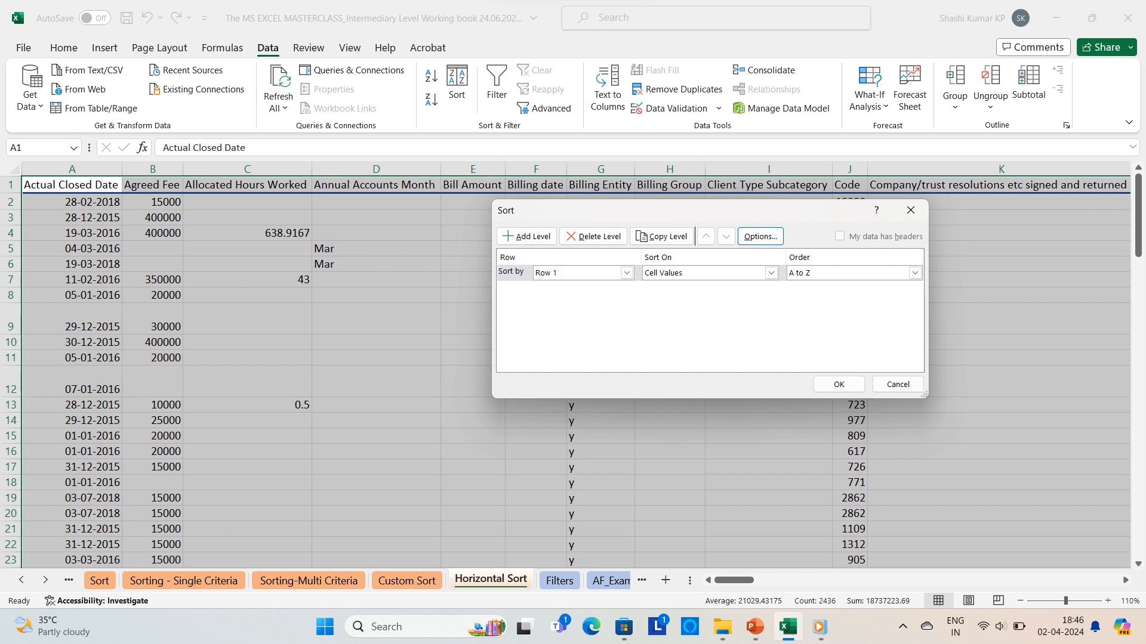
key("Return")
left_click(839, 384)
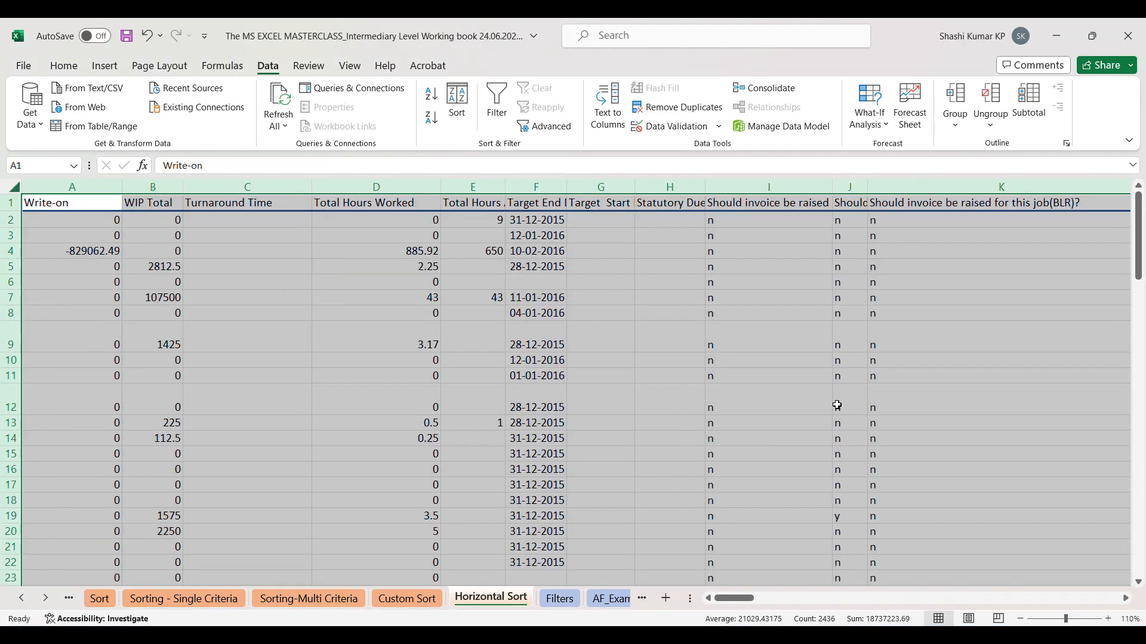